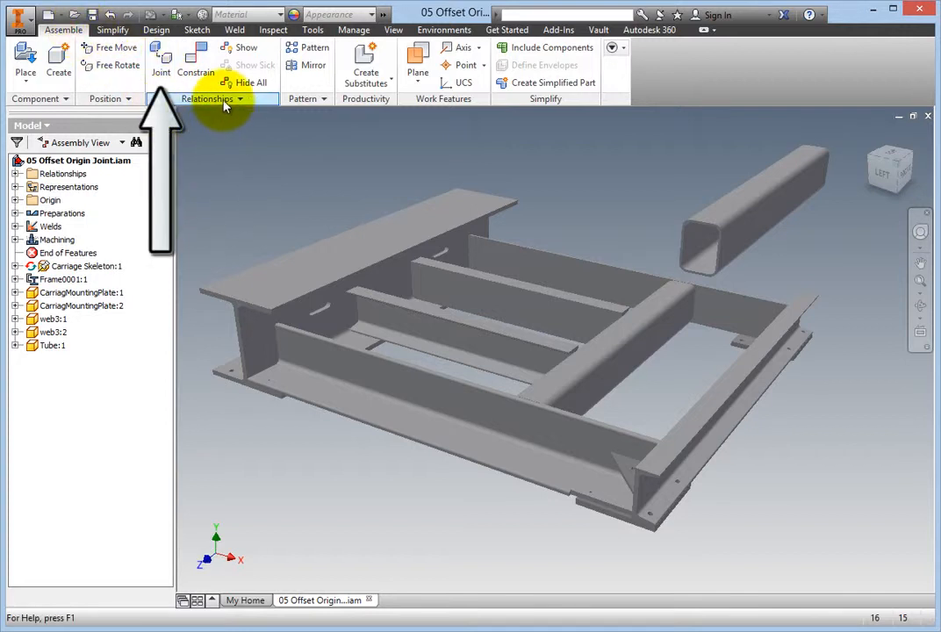
- Start a joint and place its first origin at the midpoint of the vertical outer edge on the loose tube's end face
click(159, 63)
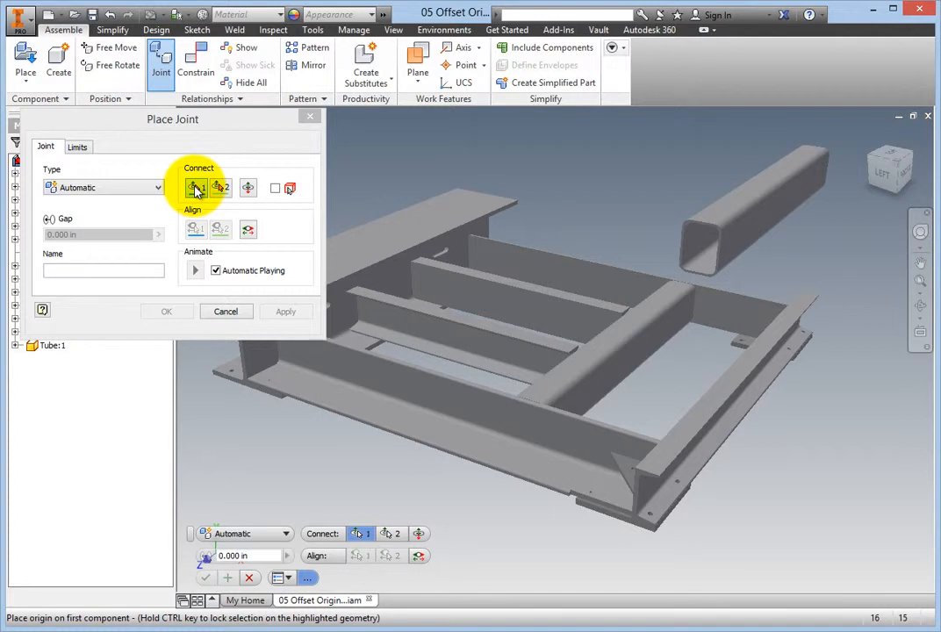
shift+middle_drag(563, 188, 725, 150)
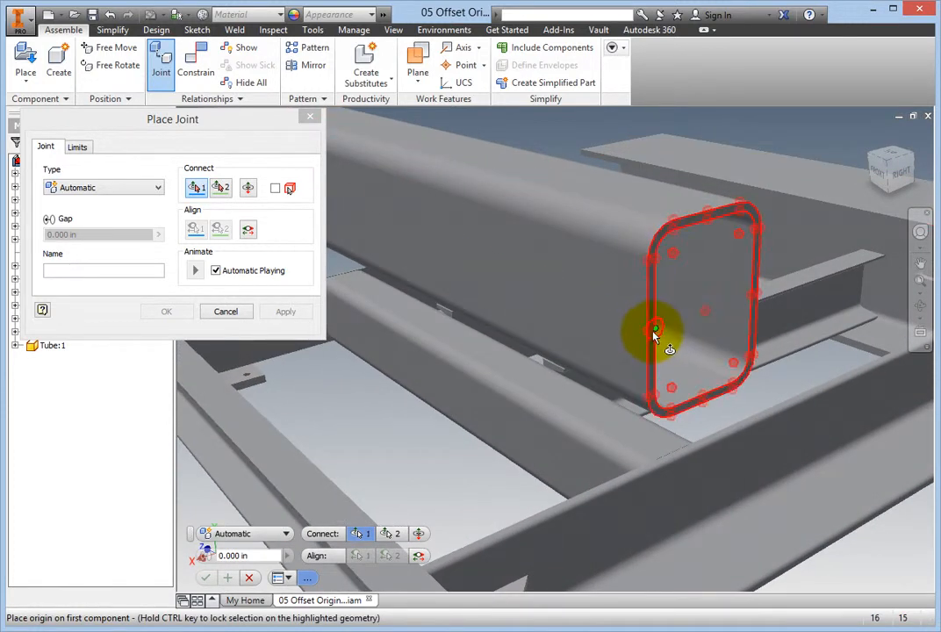
shift+middle_drag(649, 333, 665, 156)
click(382, 373)
- Switch to Offset Origin and base the second joint origin on the midpoint of the frame side channel's vertical end edge
right_click(665, 156)
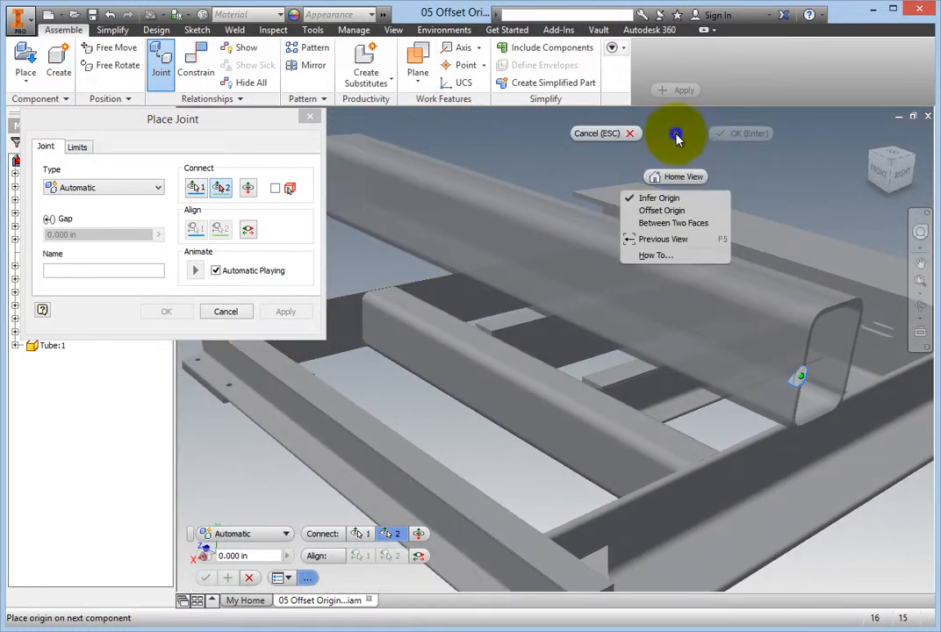
click(678, 217)
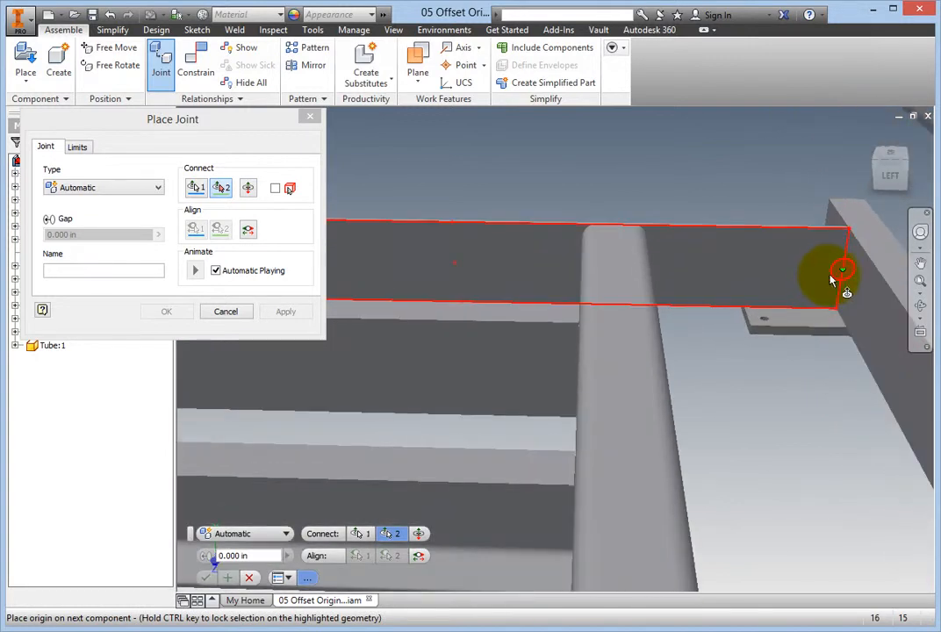
click(828, 281)
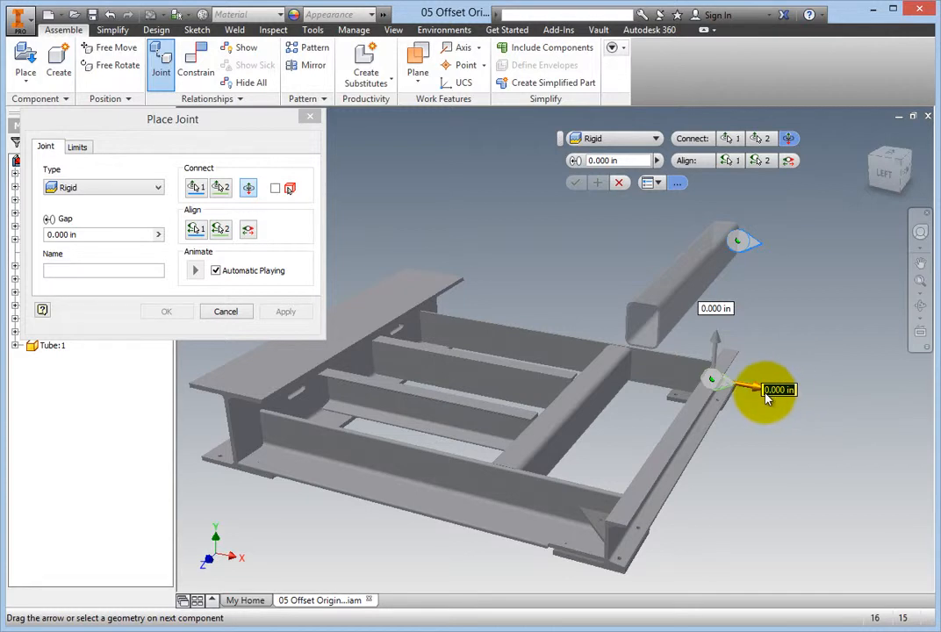
- Offset the second joint origin -5.000 in along the side channel and create the tube joint with the Rigid type
drag(756, 390, 714, 388)
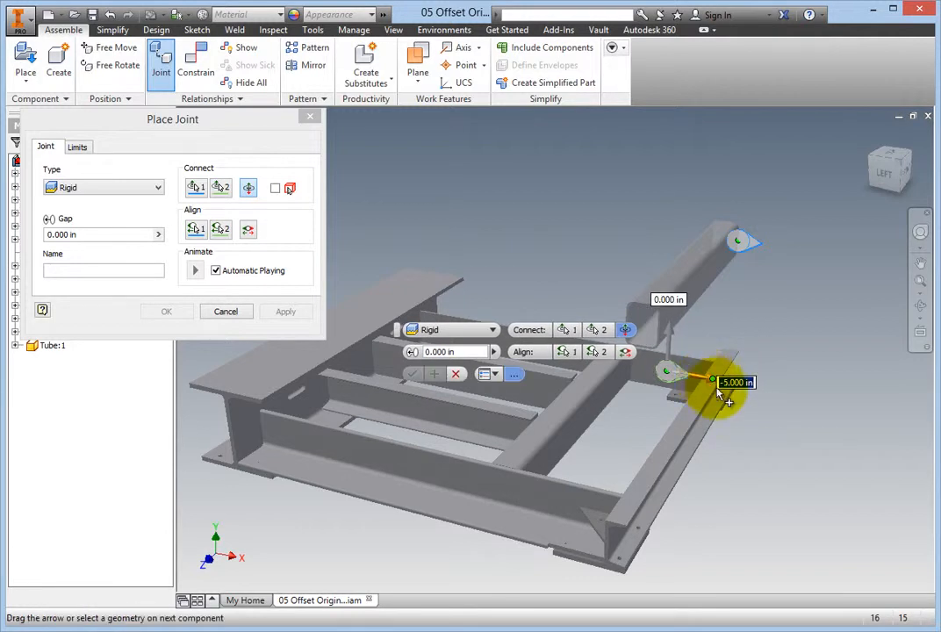
right_click(783, 422)
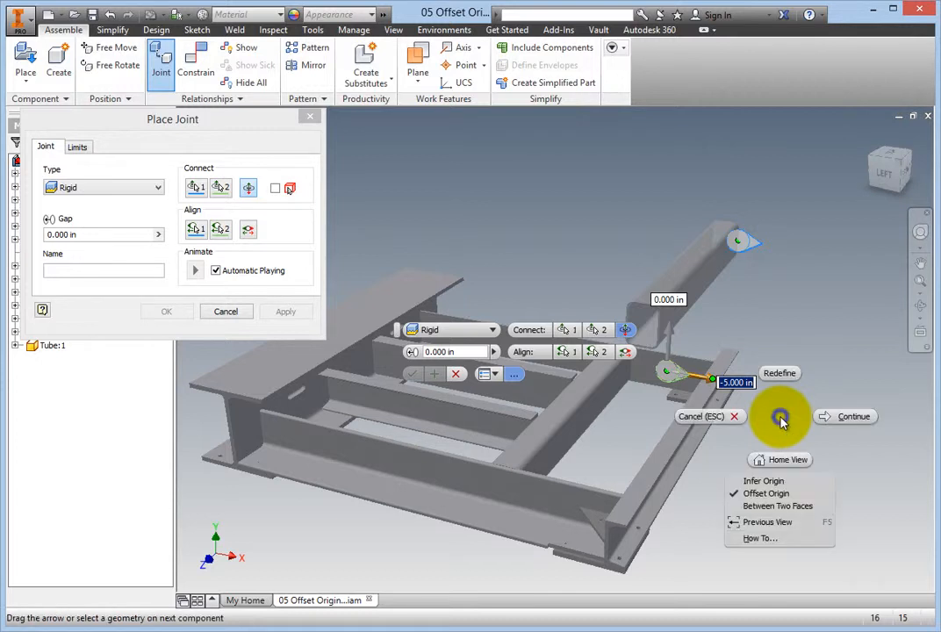
click(836, 418)
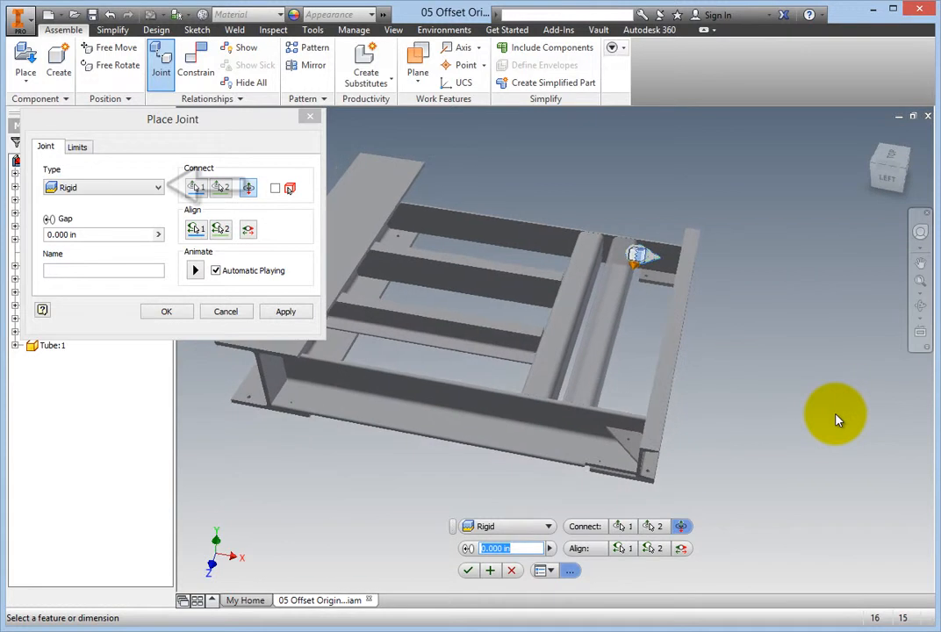
click(84, 186)
click(84, 191)
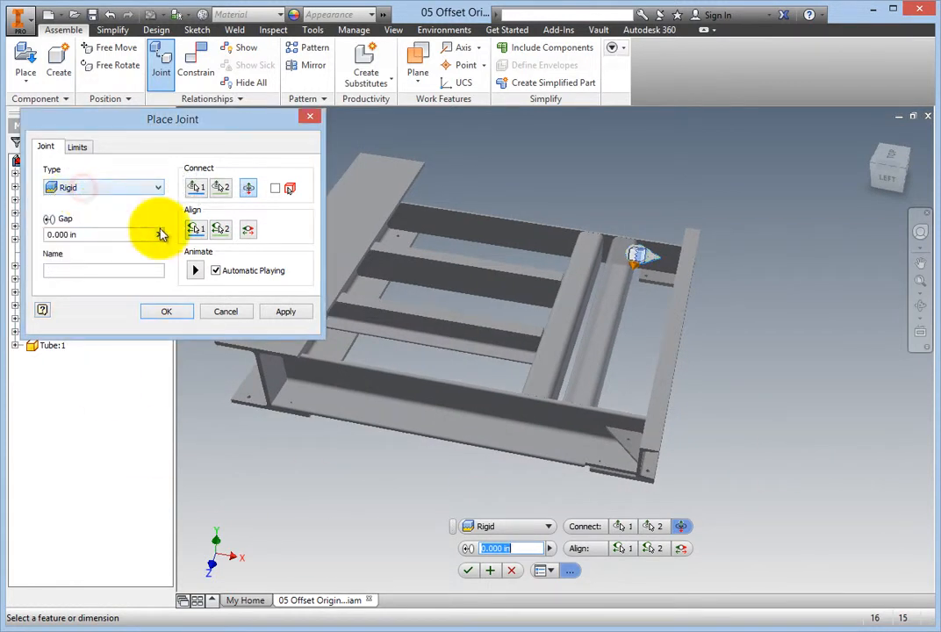
click(168, 310)
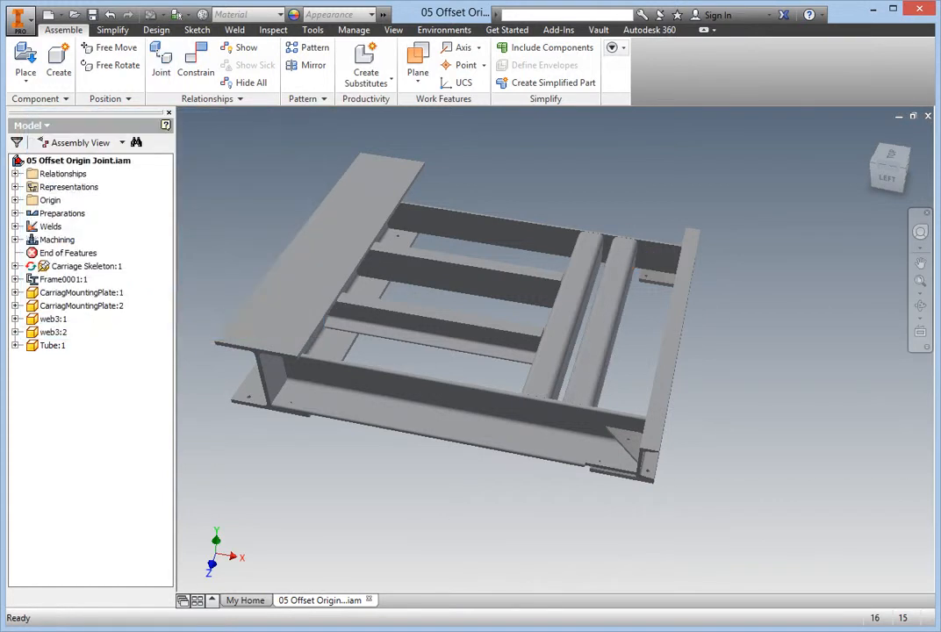
- Find the tube's rigid joint among the assembly relationships and locate its other half under the tube component
shift+middle_drag(456, 368, 459, 298)
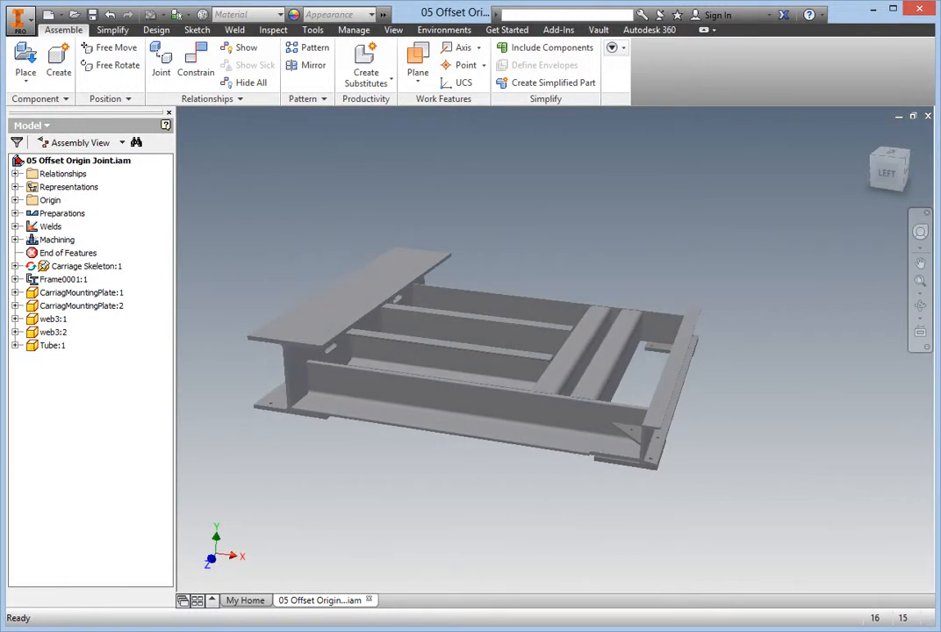
click(16, 175)
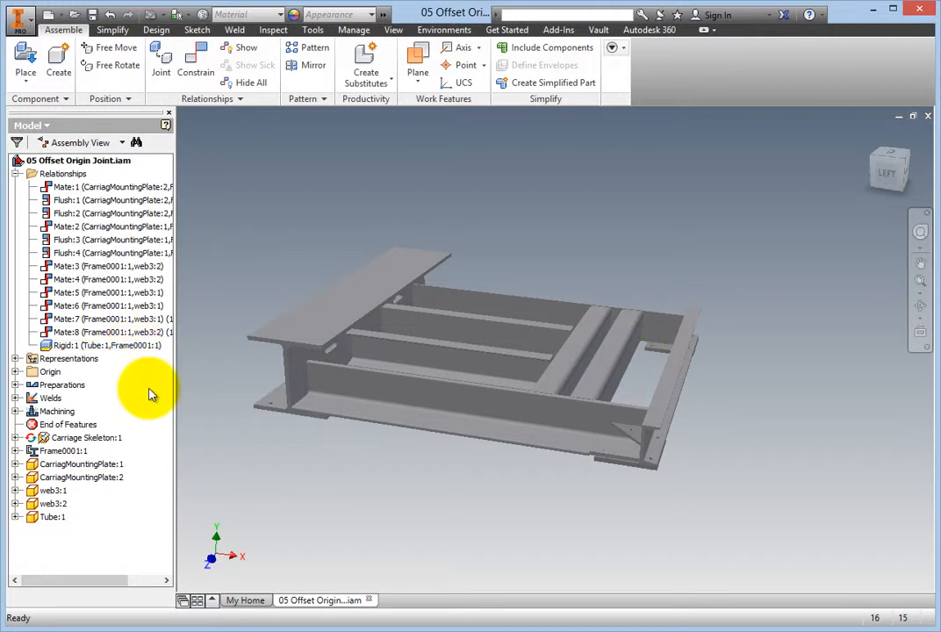
right_click(137, 347)
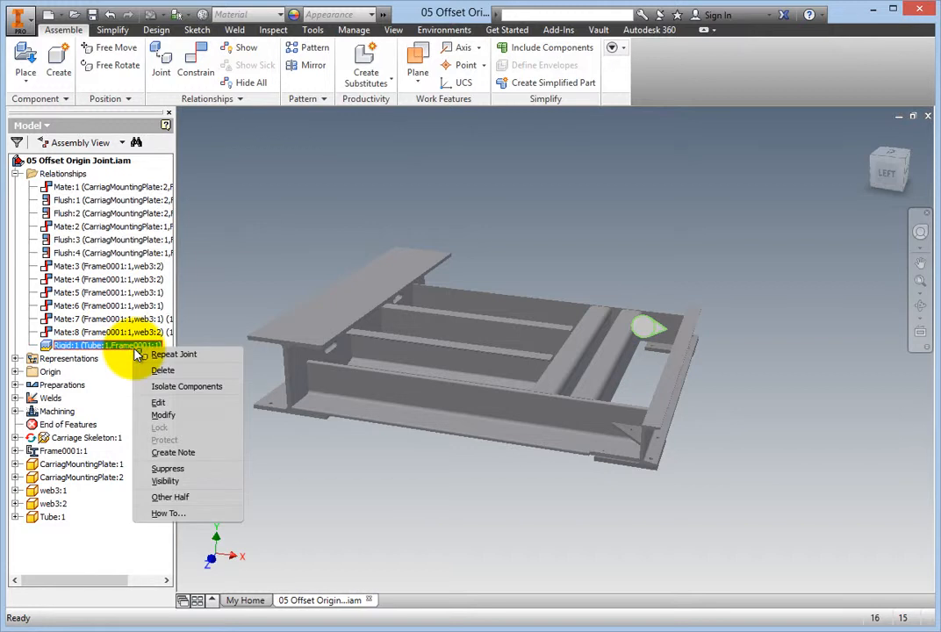
click(176, 497)
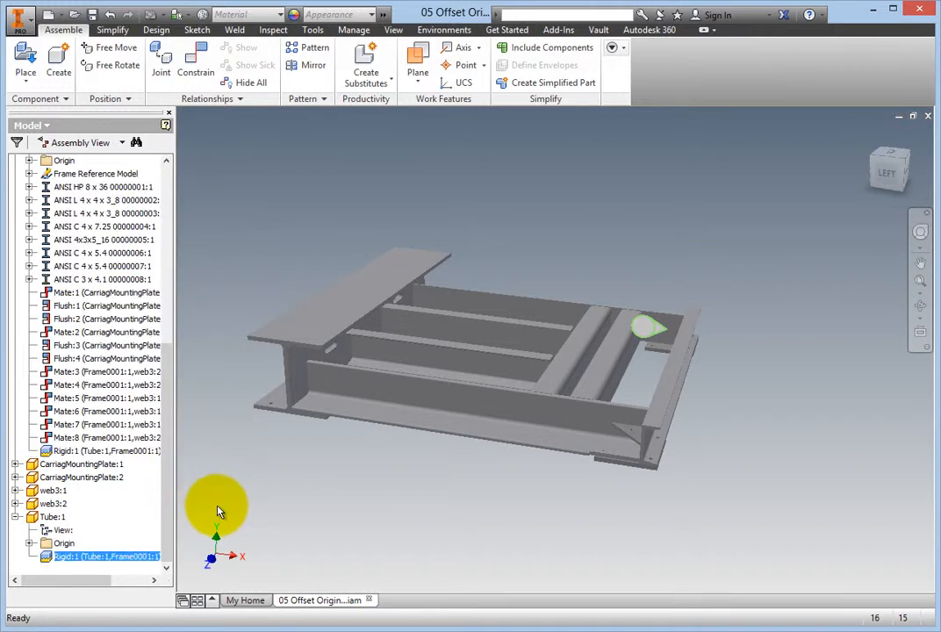
click(221, 507)
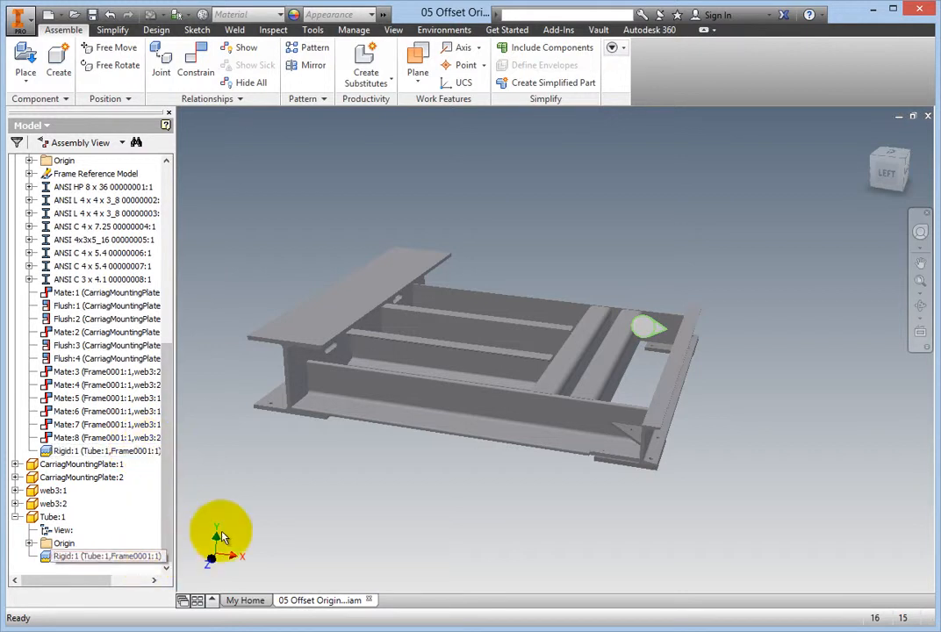
click(303, 495)
click(304, 497)
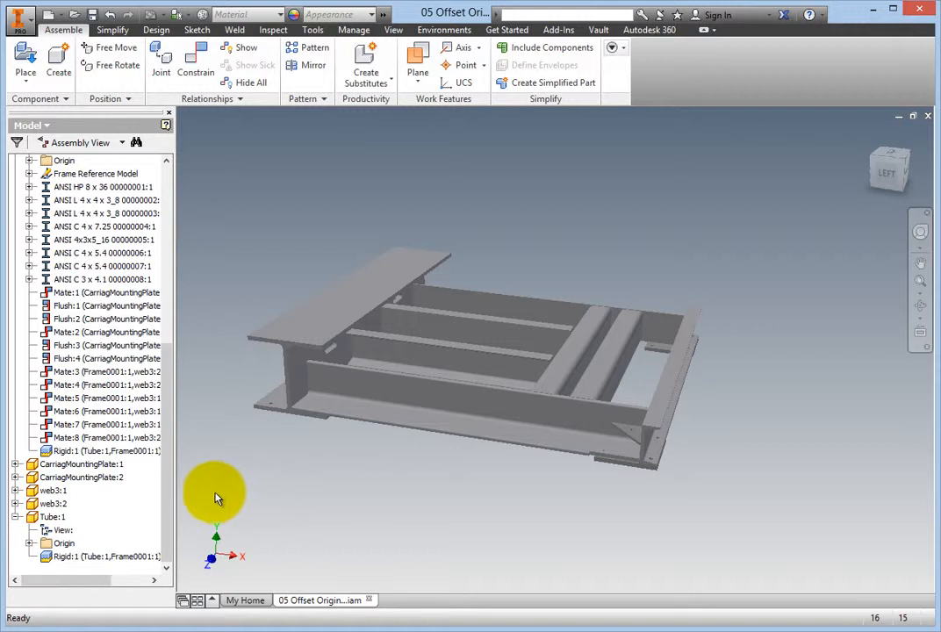
- Widen the model browser to fit the full relationship names and restore the home view
drag(174, 494, 253, 504)
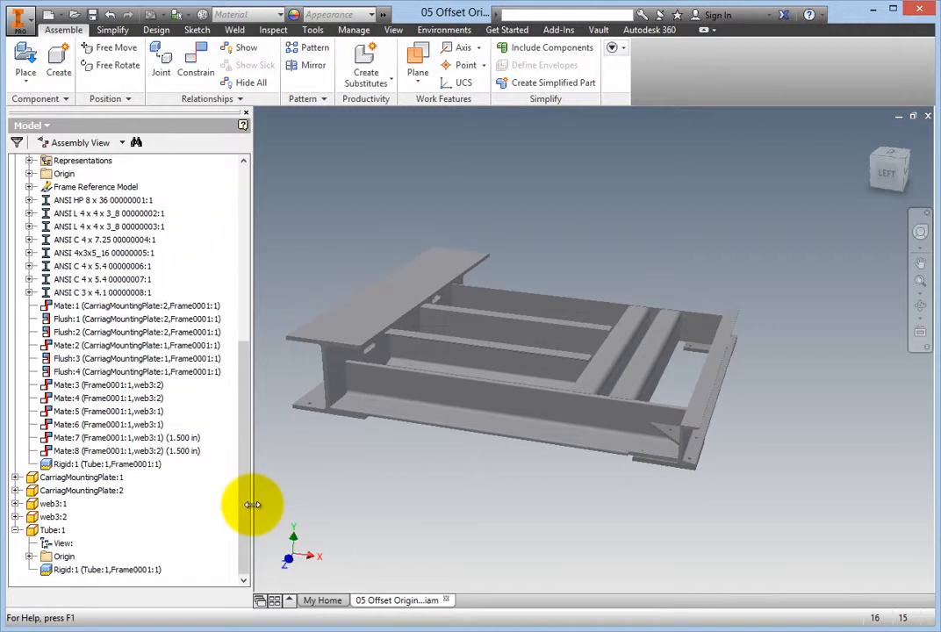
click(304, 505)
key(F6)
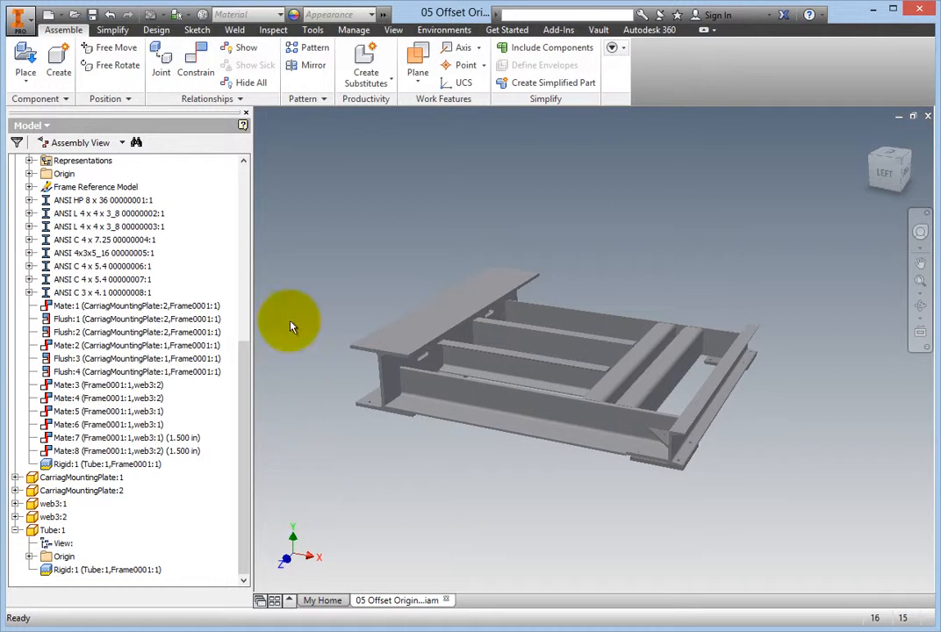
- Measure the distance between the facing sides of the newly joined tube and the neighbouring frame tube
click(276, 31)
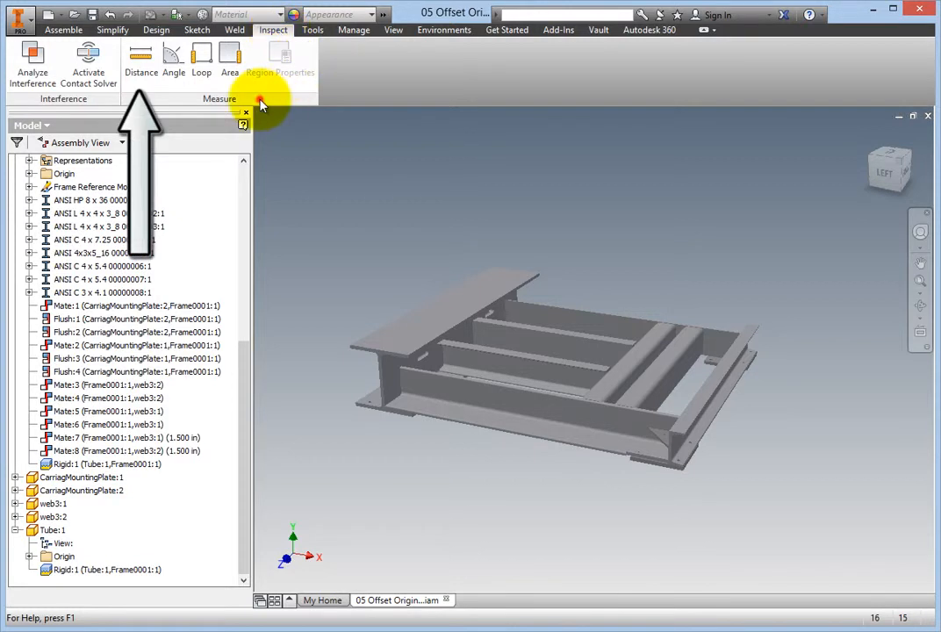
click(141, 65)
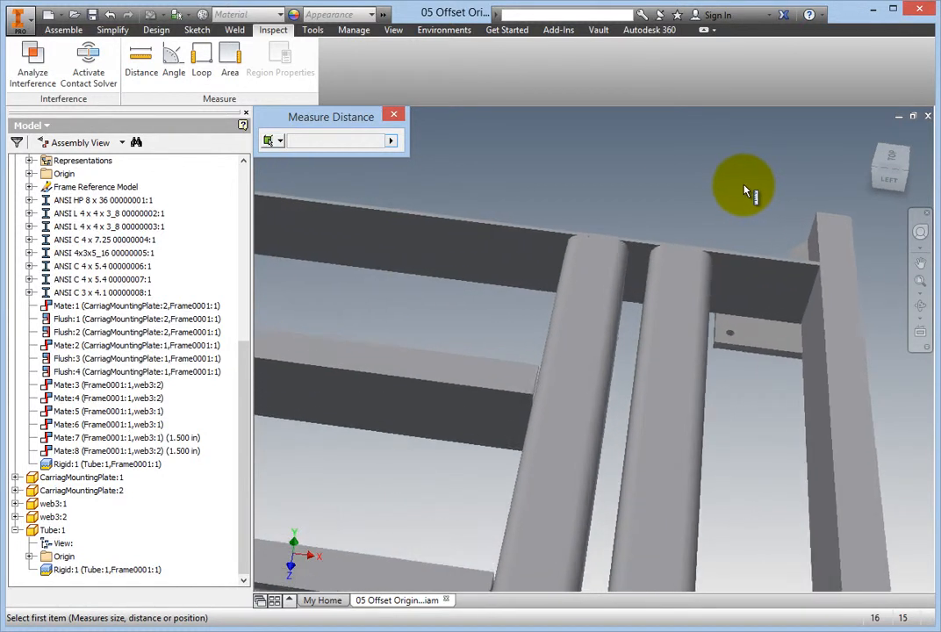
click(653, 329)
click(603, 344)
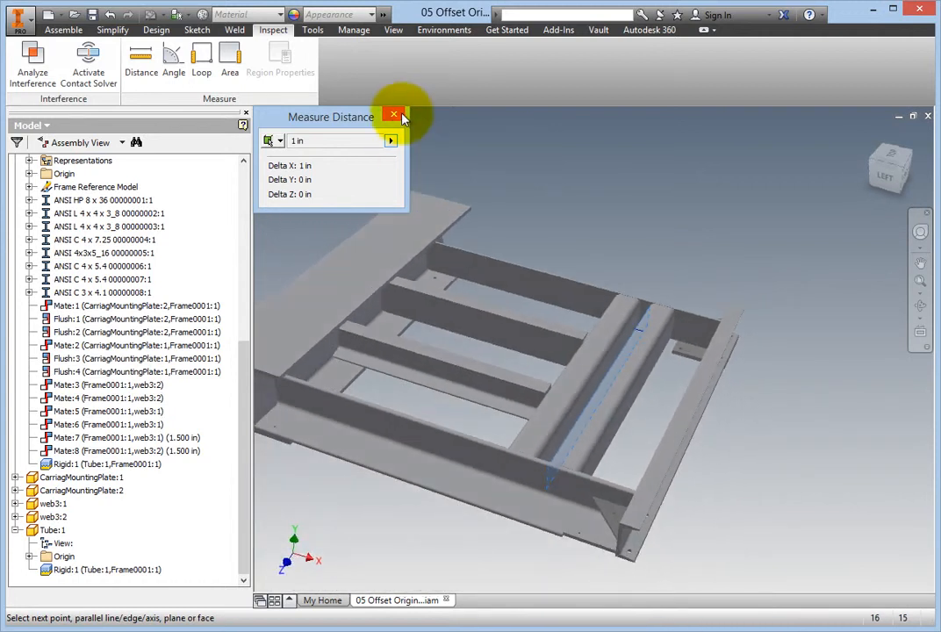
click(397, 115)
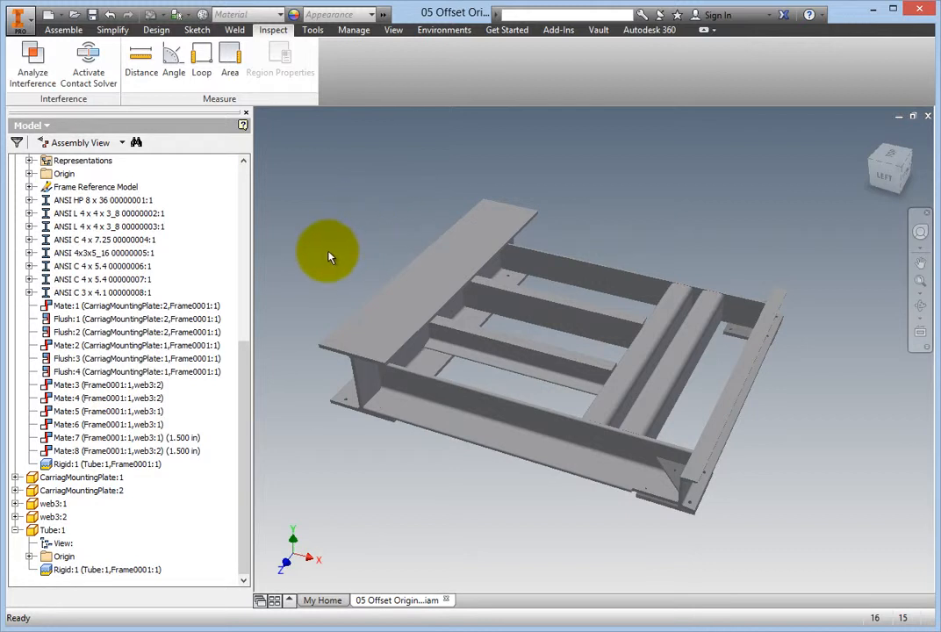
- Edit the tube's rigid joint and set the second origin's offset along the side channel to -4.5 in
click(65, 464)
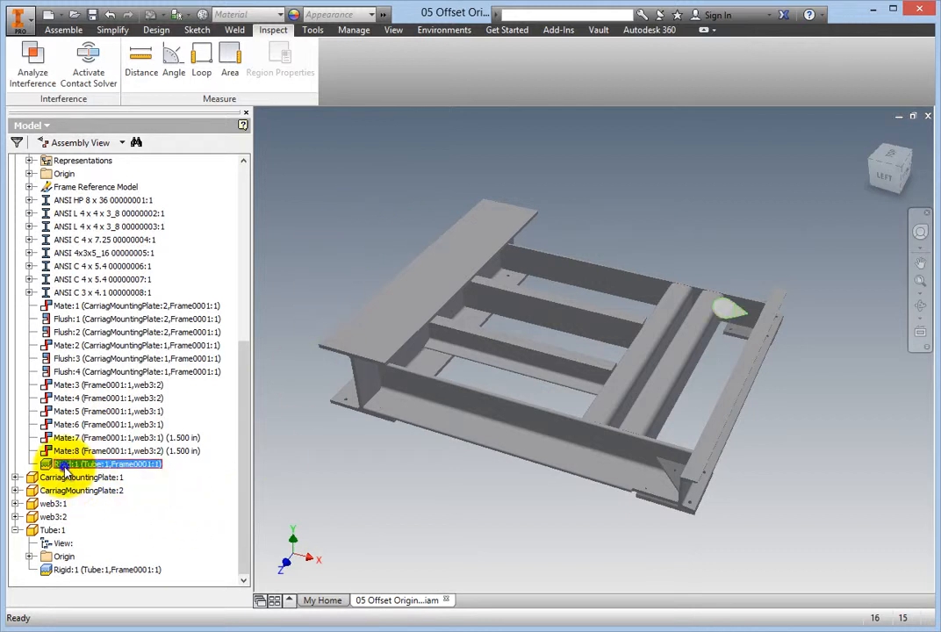
right_click(65, 463)
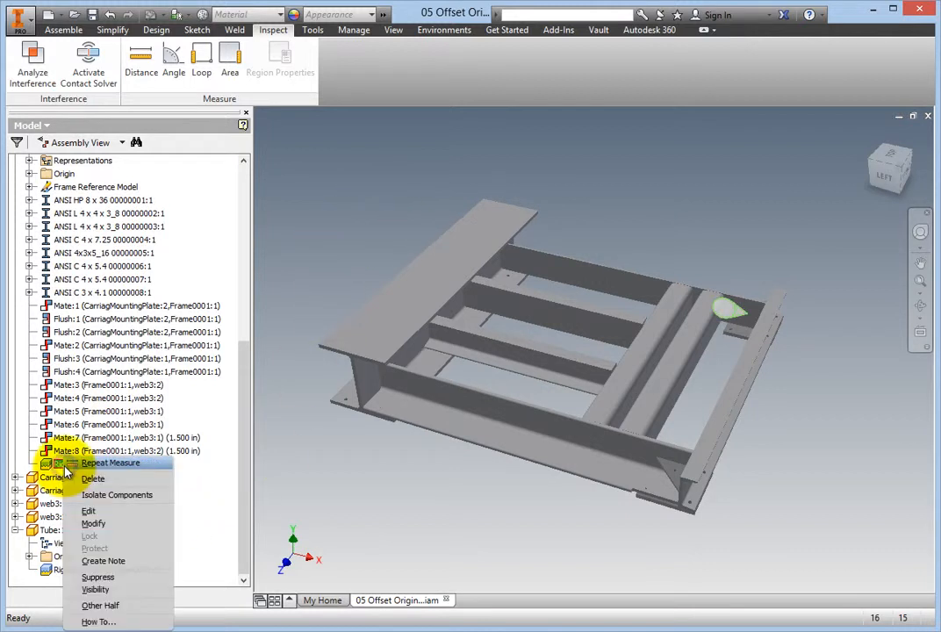
click(92, 510)
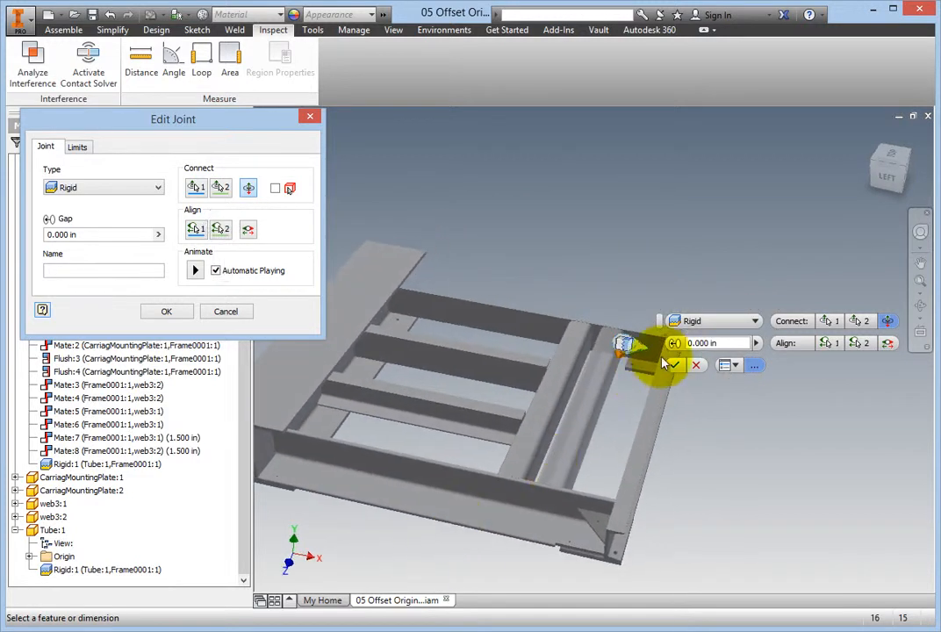
click(225, 188)
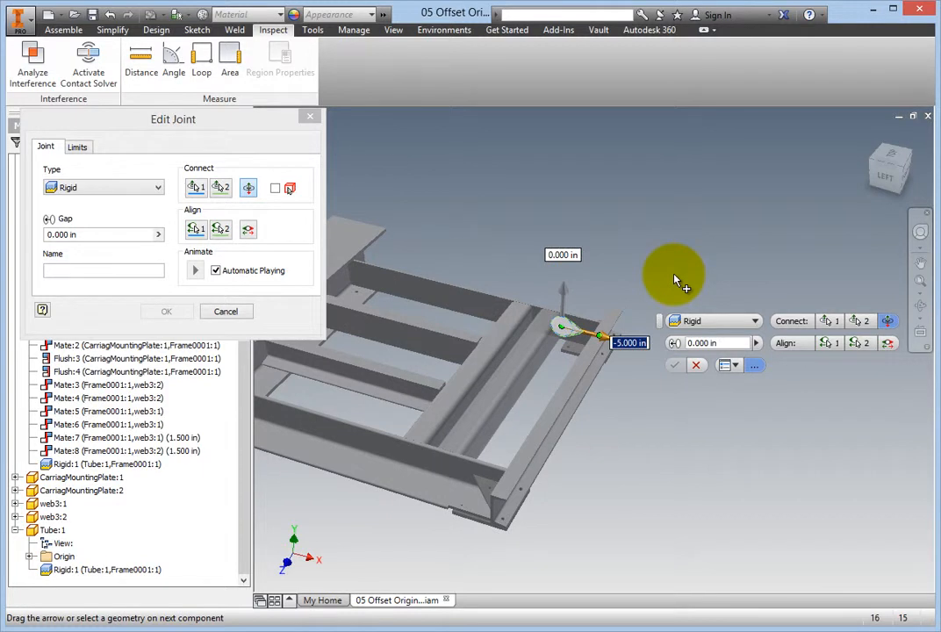
click(636, 348)
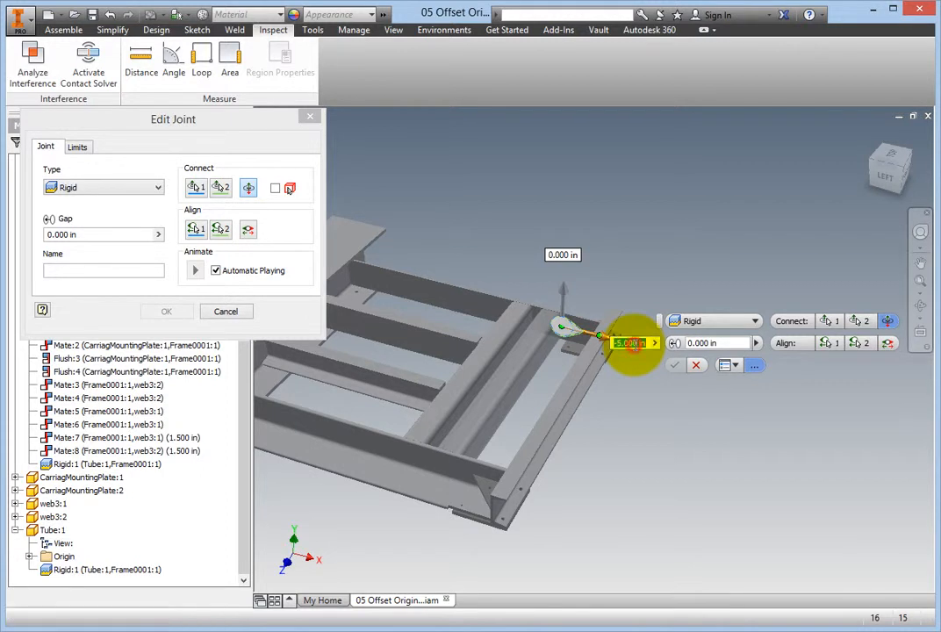
drag(637, 345, 616, 343)
text(4.5in)
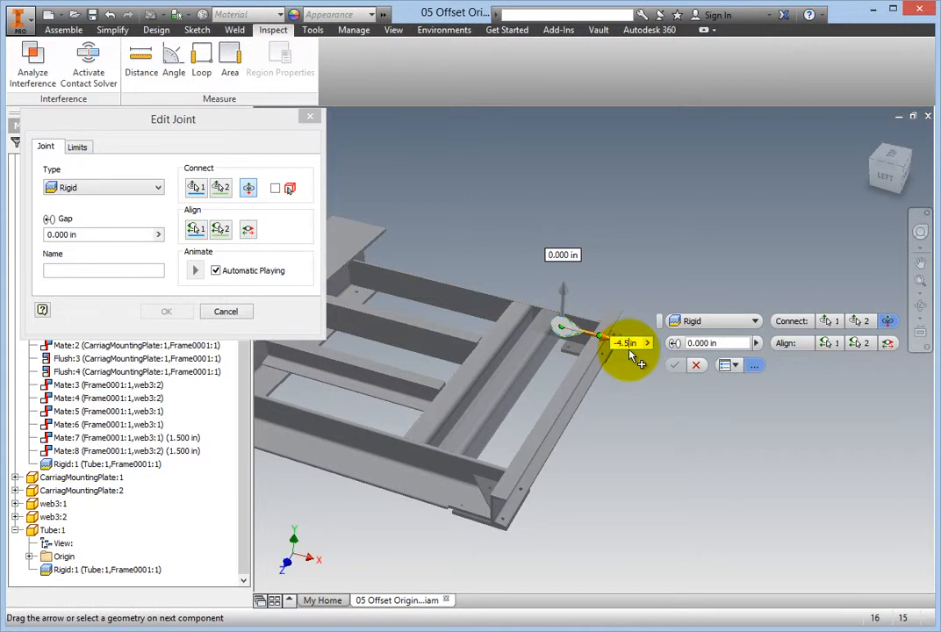
right_click(684, 169)
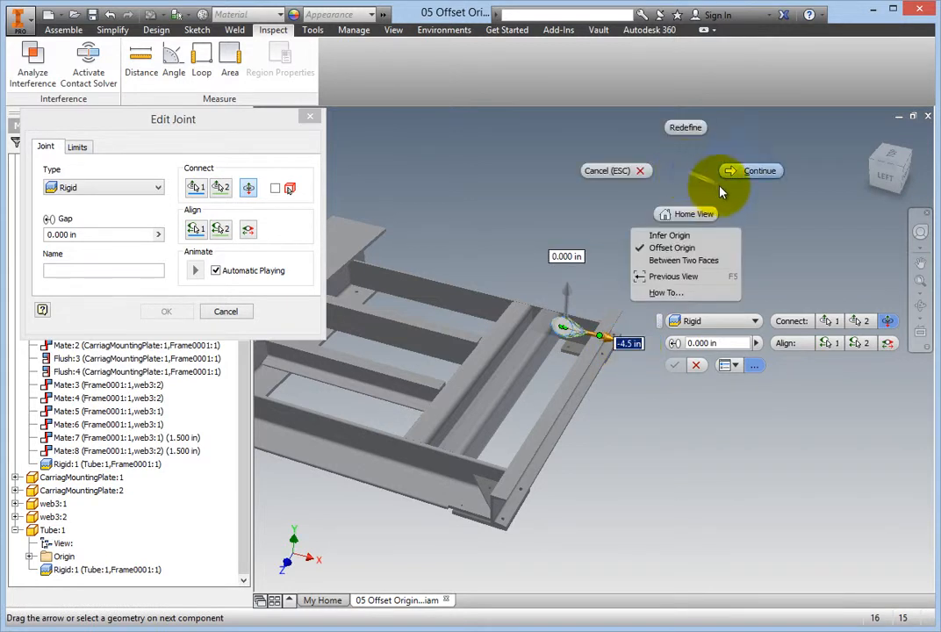
click(748, 170)
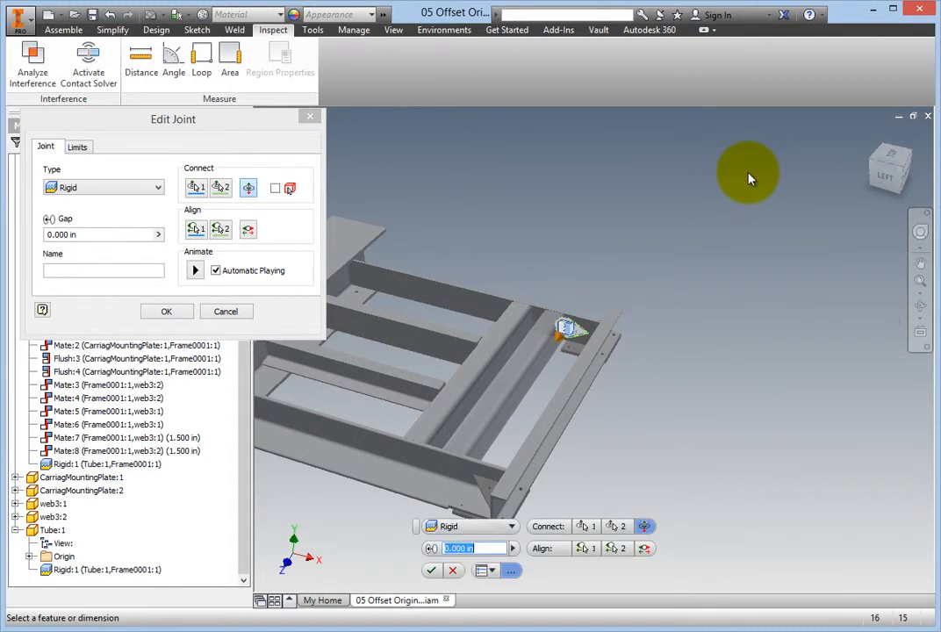
click(431, 571)
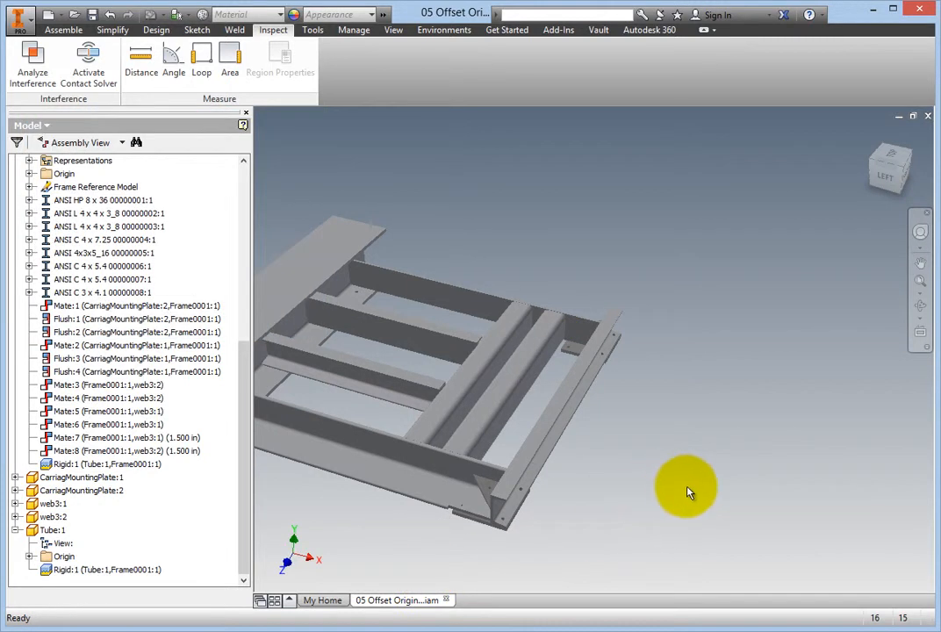
- Measure the gap between the two parallel tubes again after the offset change
key(F5)
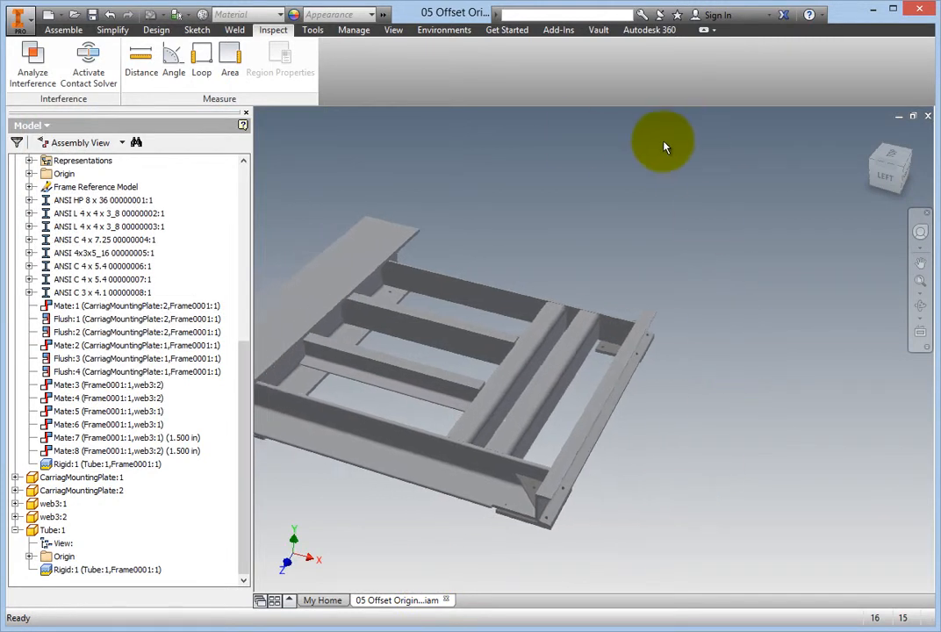
click(142, 66)
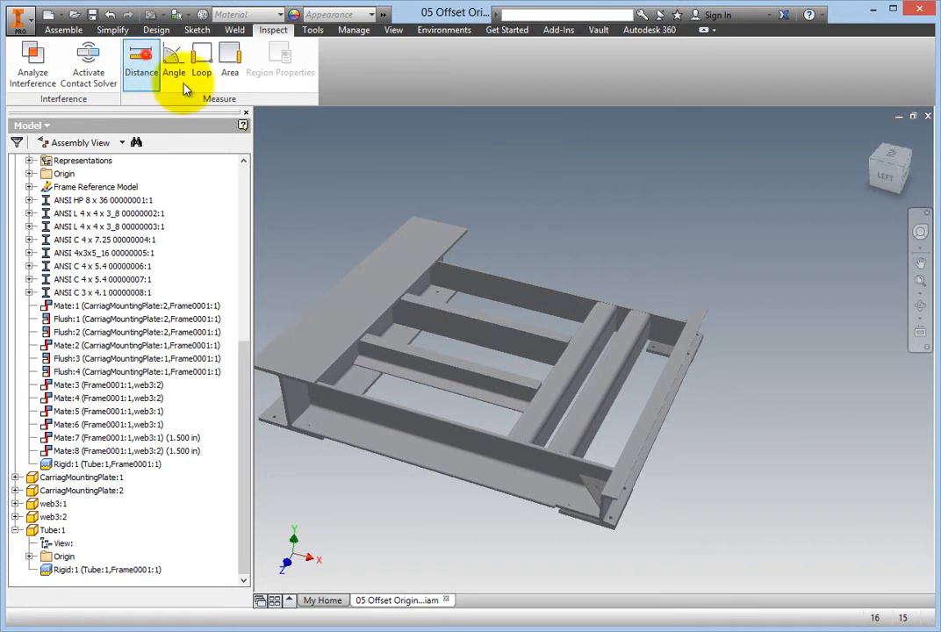
scroll(614, 210, up, 5)
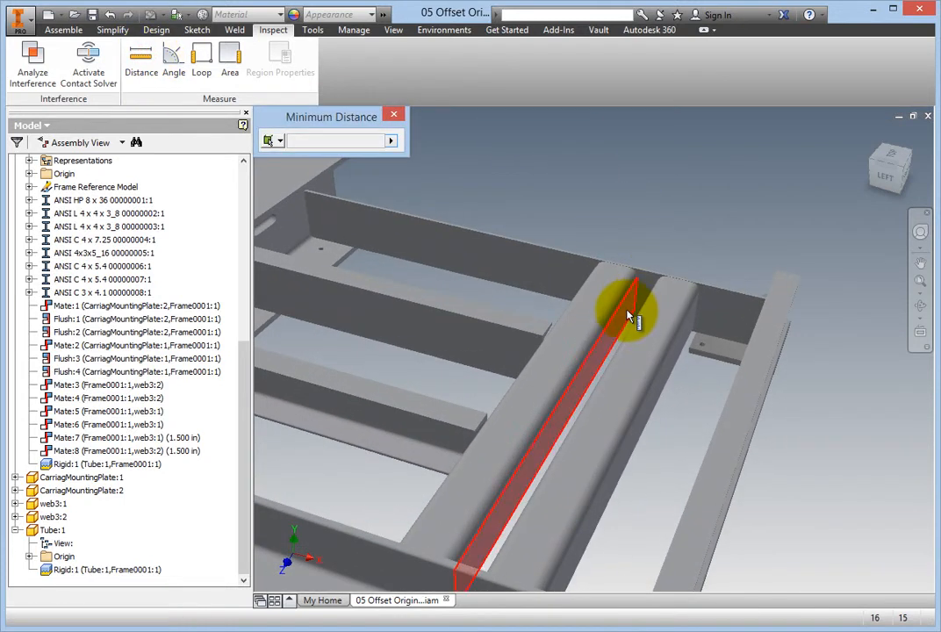
click(626, 311)
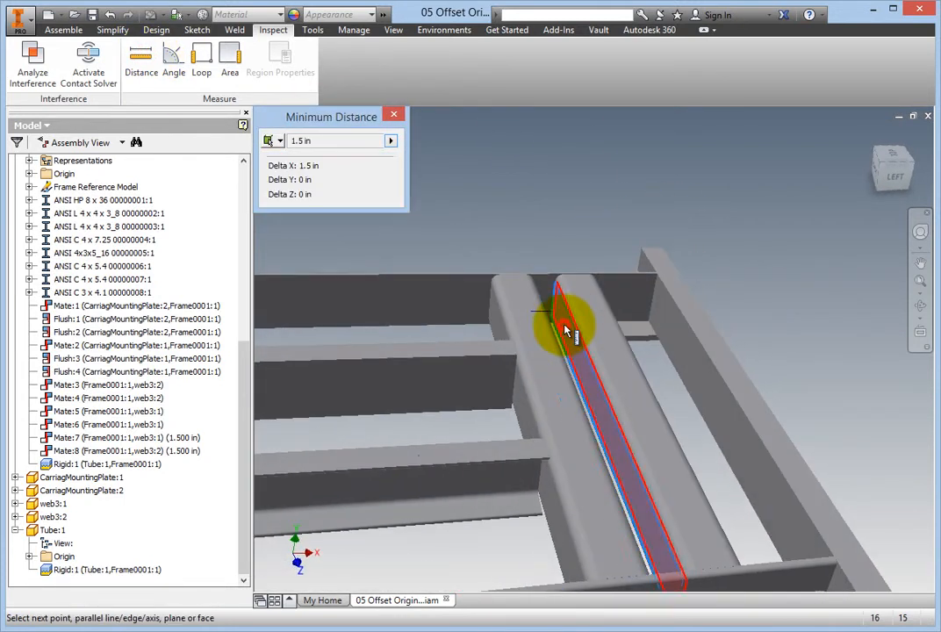
click(564, 334)
key(F5)
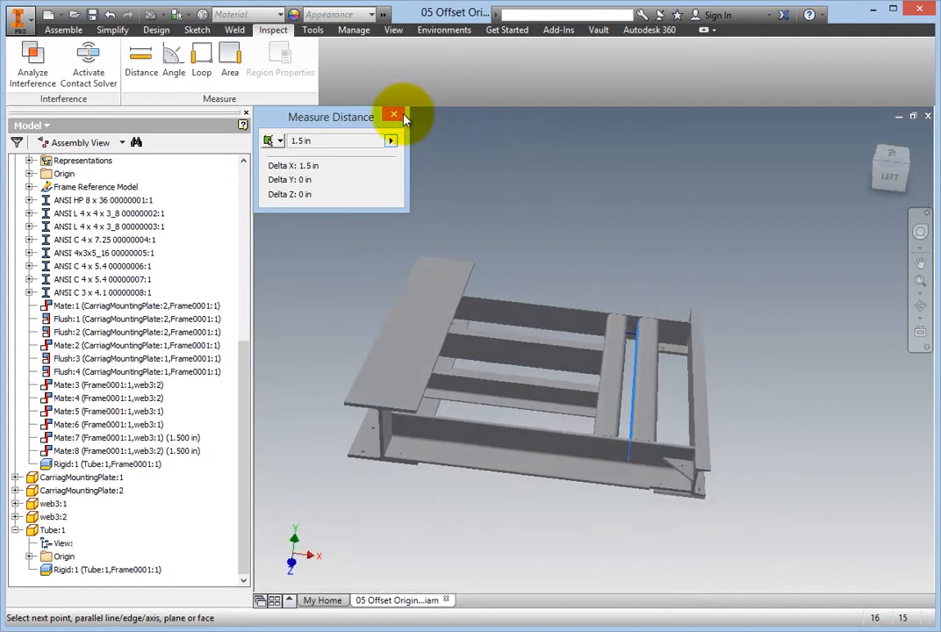
click(393, 115)
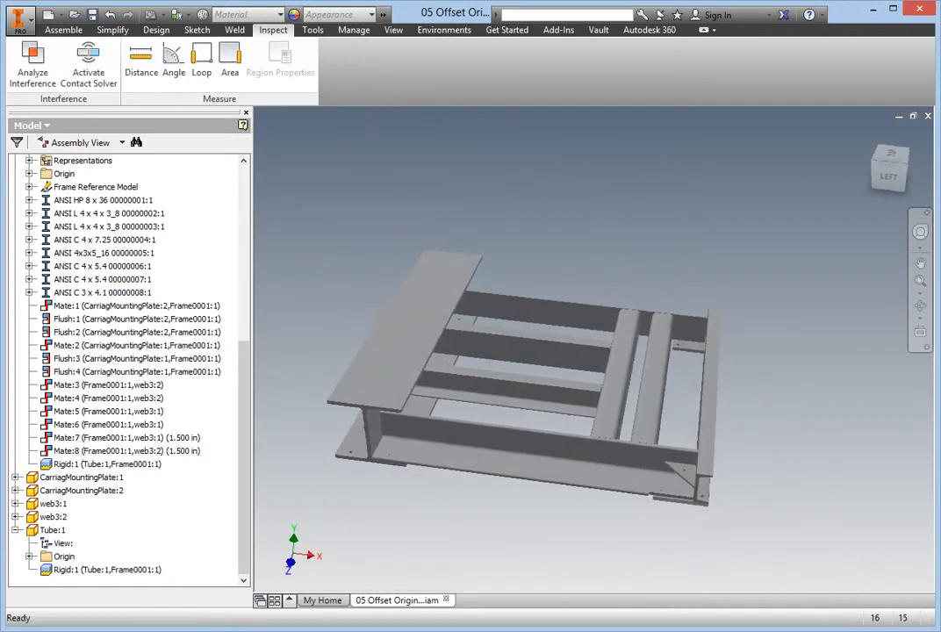